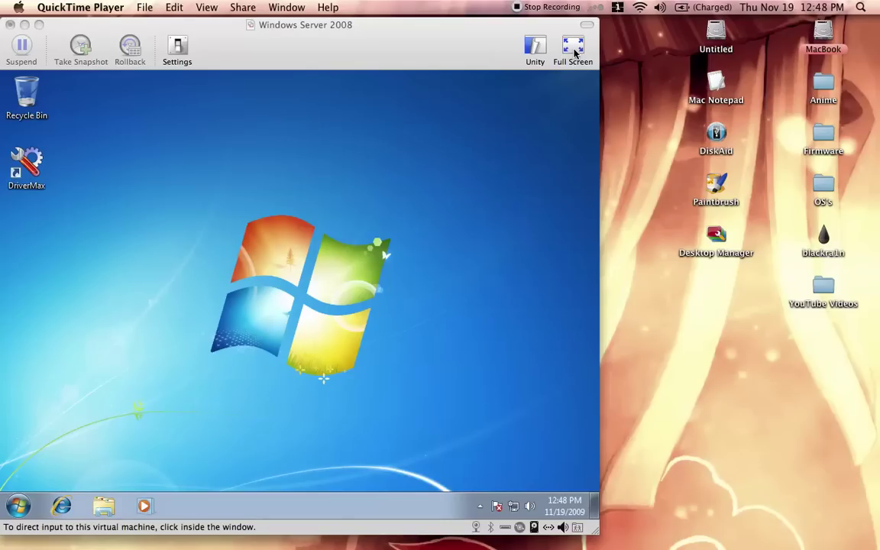
Step: Switch the Windows 7 virtual machine to full-screen mode in VMware Fusion
left_click(575, 52)
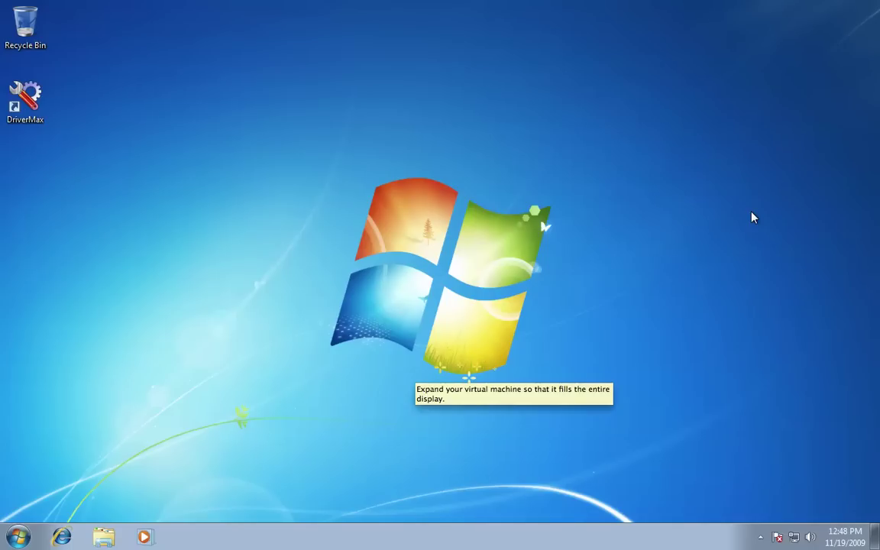
mouse_move(242, 109)
left_mouse_down()
mouse_move(326, 198)
mouse_move(606, 438)
left_mouse_up()
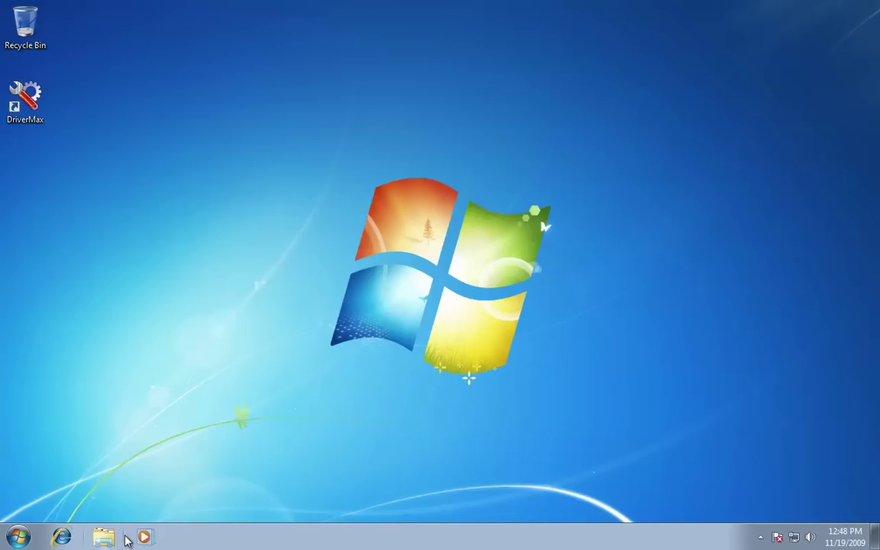
Step: Launch Internet Explorer from the Windows 7 taskbar so MSN begins loading
left_click(63, 535)
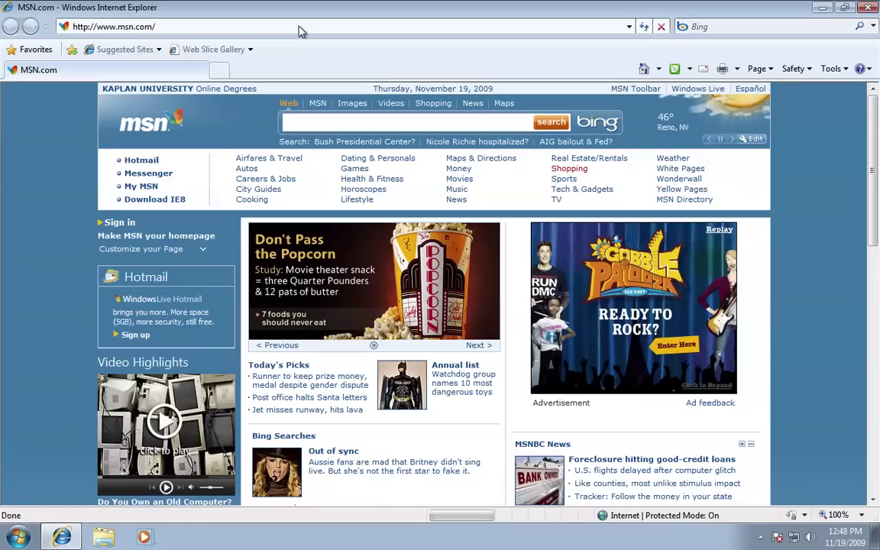
Step: Browse to drivermax.com and follow its Download link to Download.com's thank-you page
left_click(300, 27)
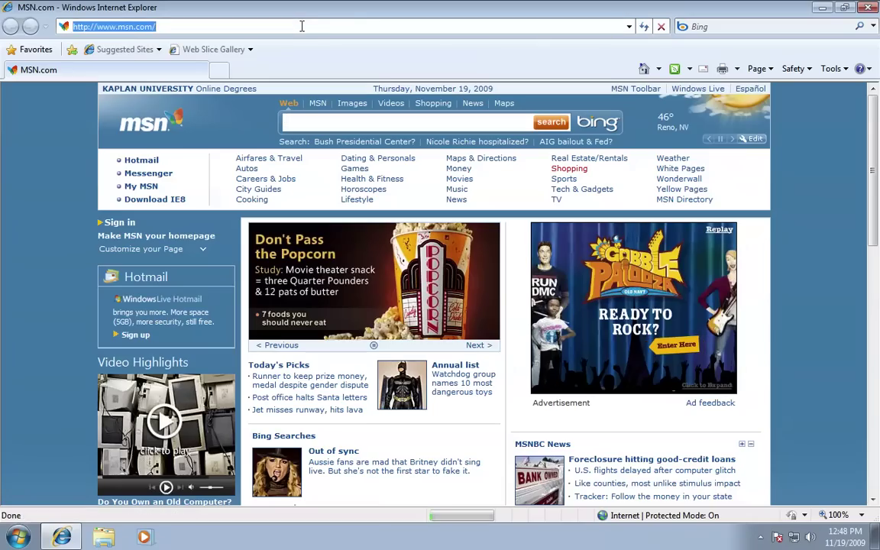
type("driverma")
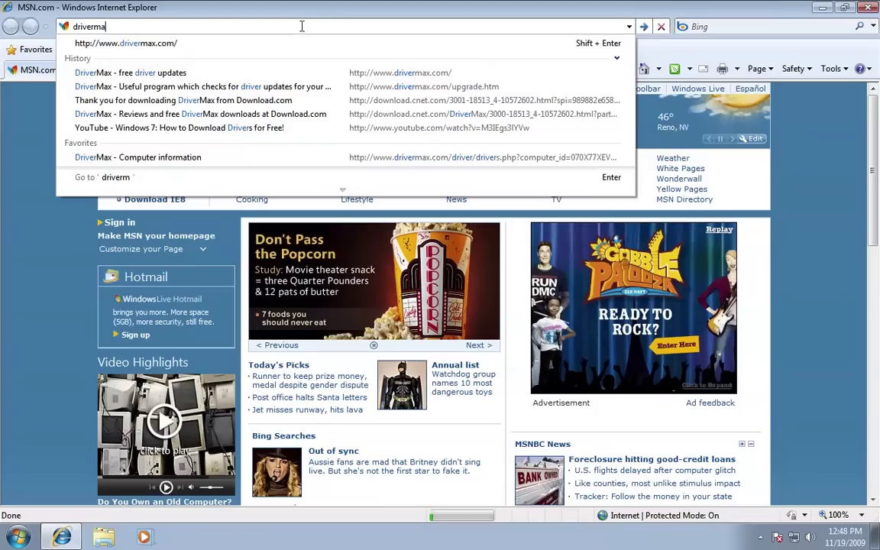
type("x.com")
key("Return")
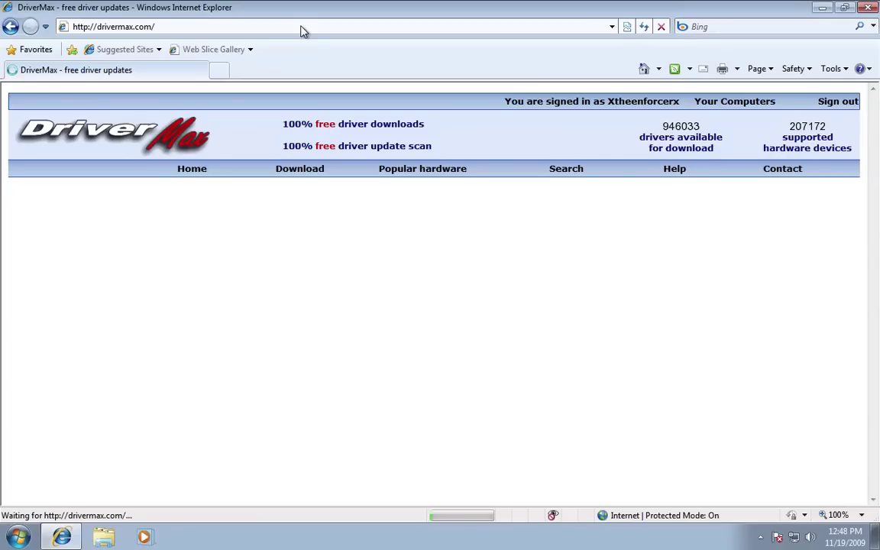
left_click(299, 168)
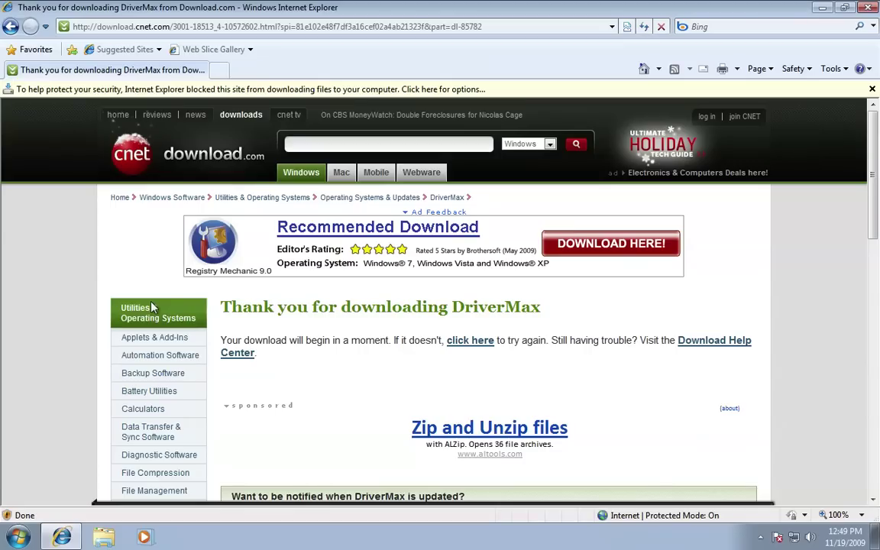
Step: Allow the blocked drivermax.exe download, run the installer, and close the progress window
left_click(393, 91)
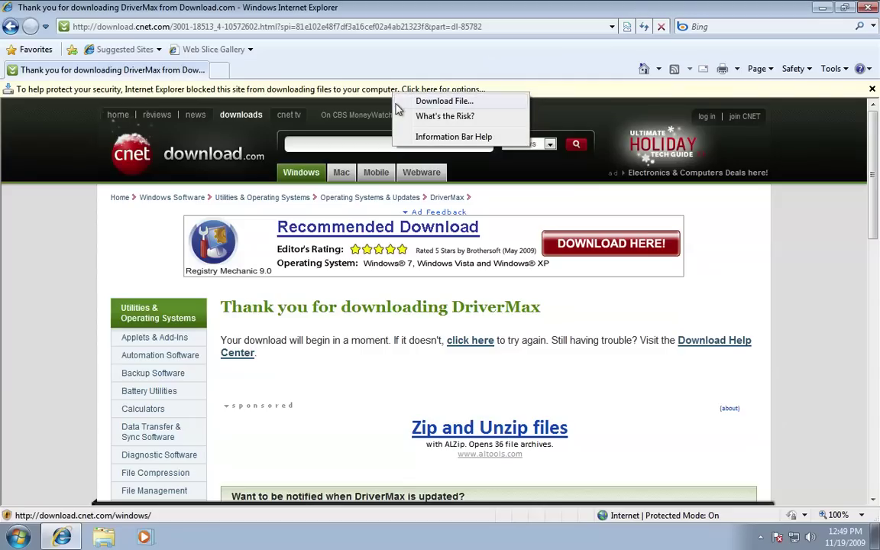
left_click(405, 103)
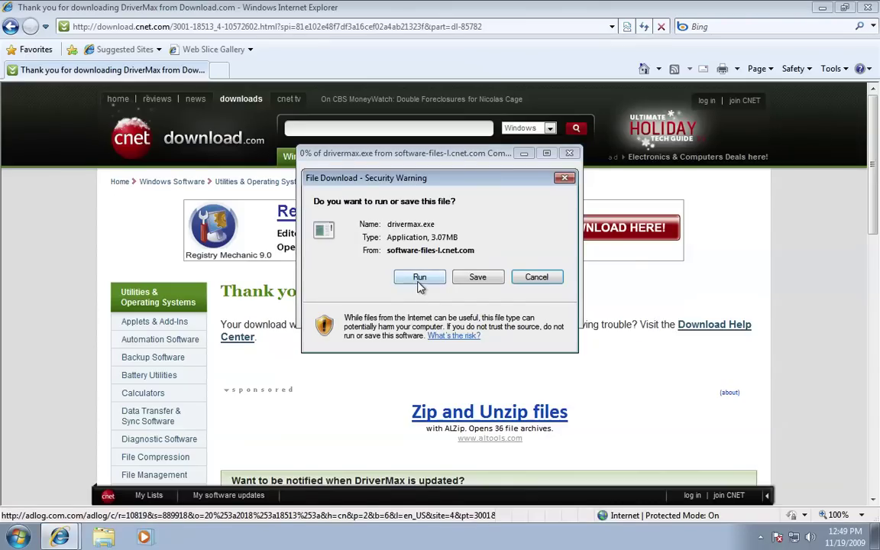
left_click(419, 279)
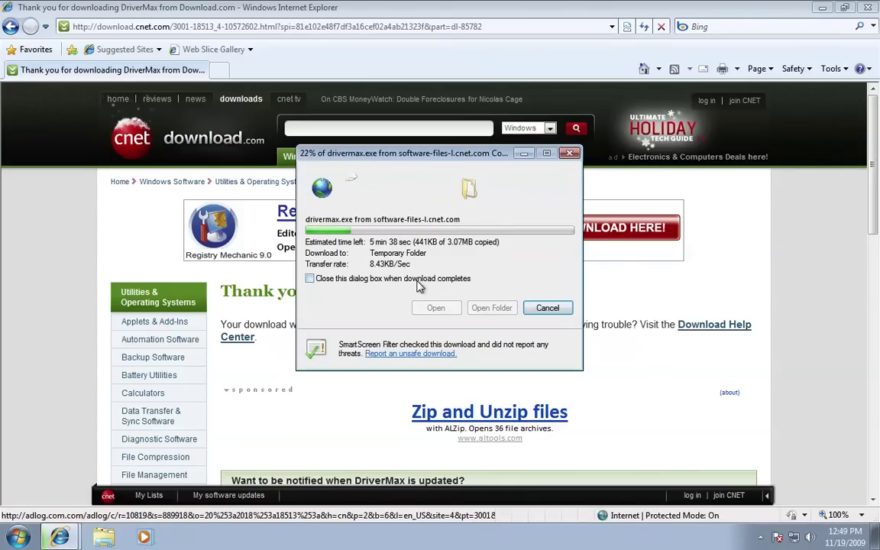
left_click(541, 310)
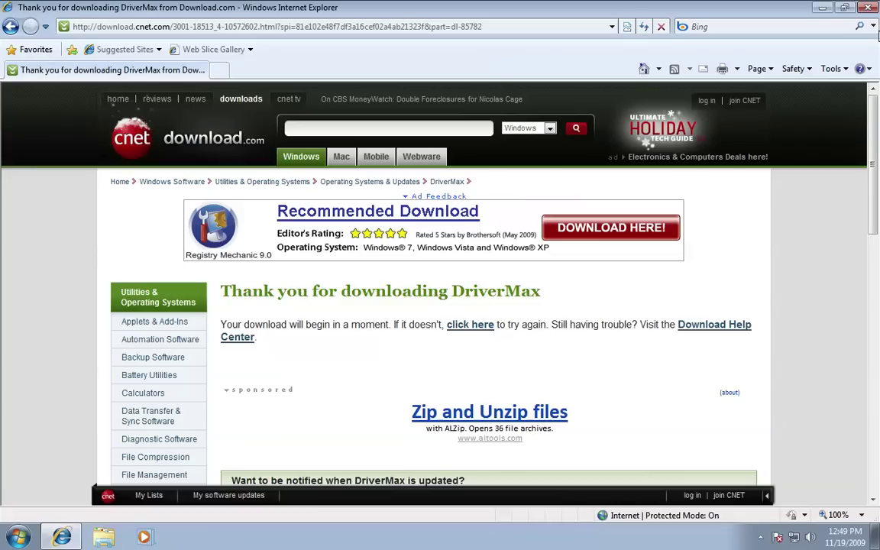
Step: Close the browser, launch DriverMax from the desktop, and open its settings under Online account
left_click(871, 10)
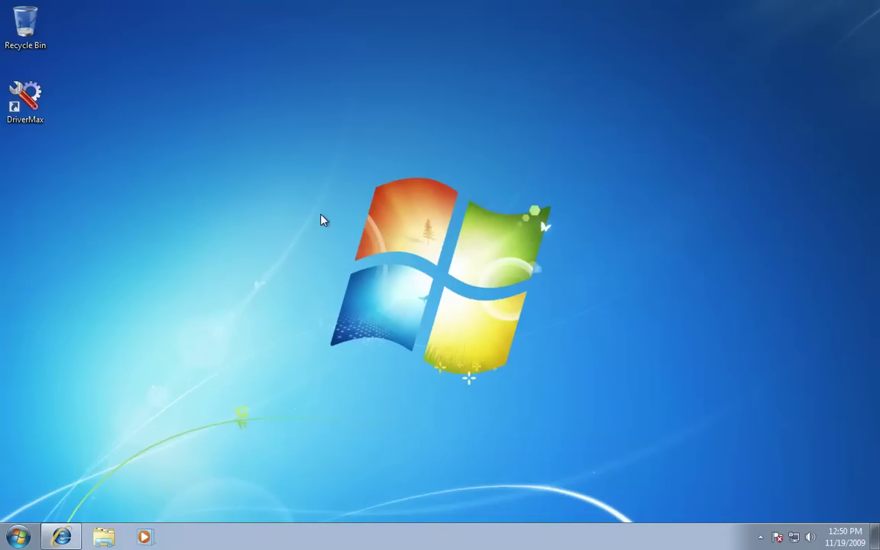
double_click(11, 108)
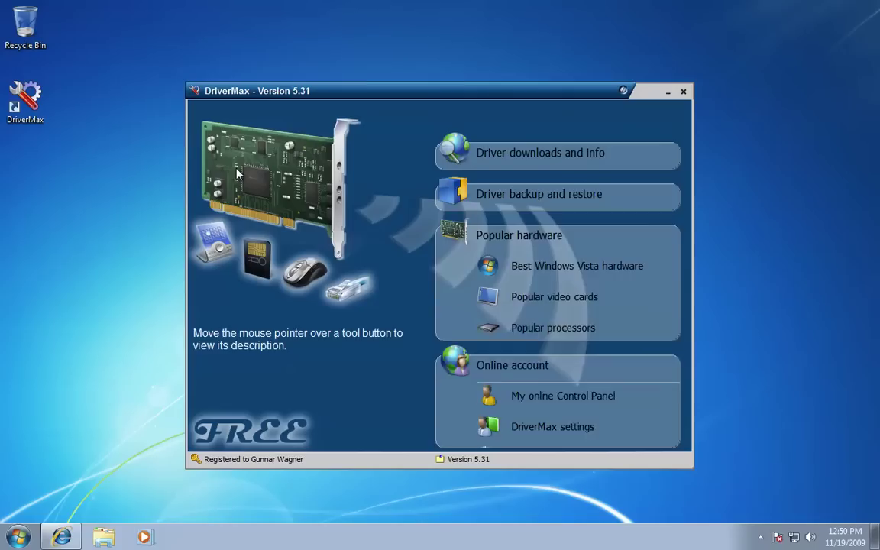
left_click(439, 227)
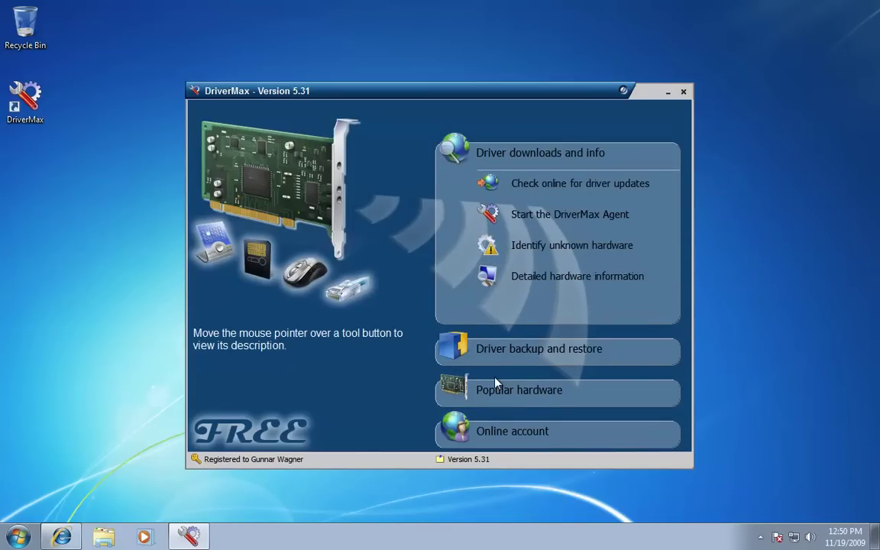
left_click(484, 433)
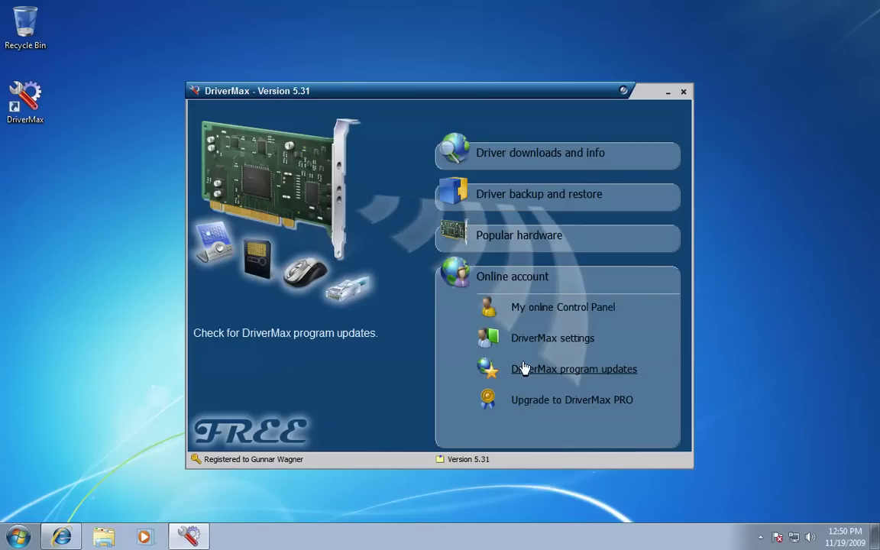
left_click(536, 340)
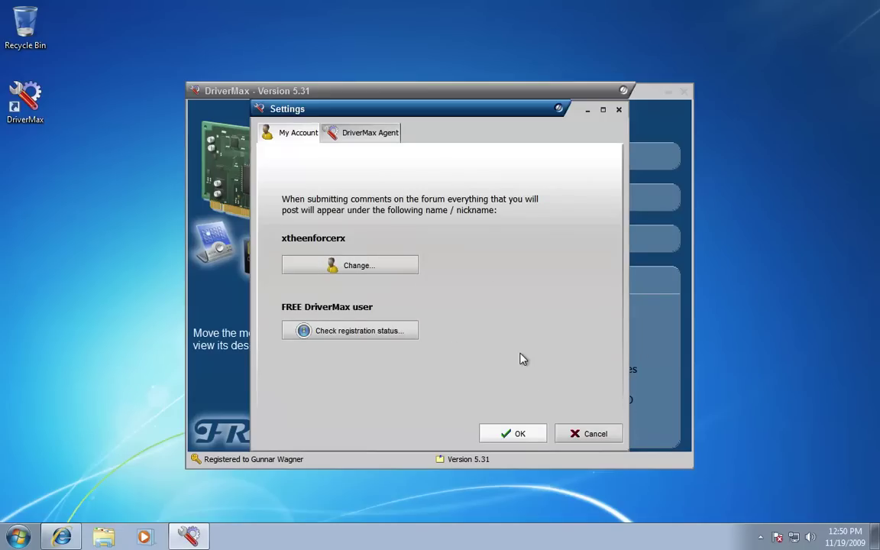
Step: Close DriverMax settings with OK and expand the Driver downloads and info section
left_click(519, 433)
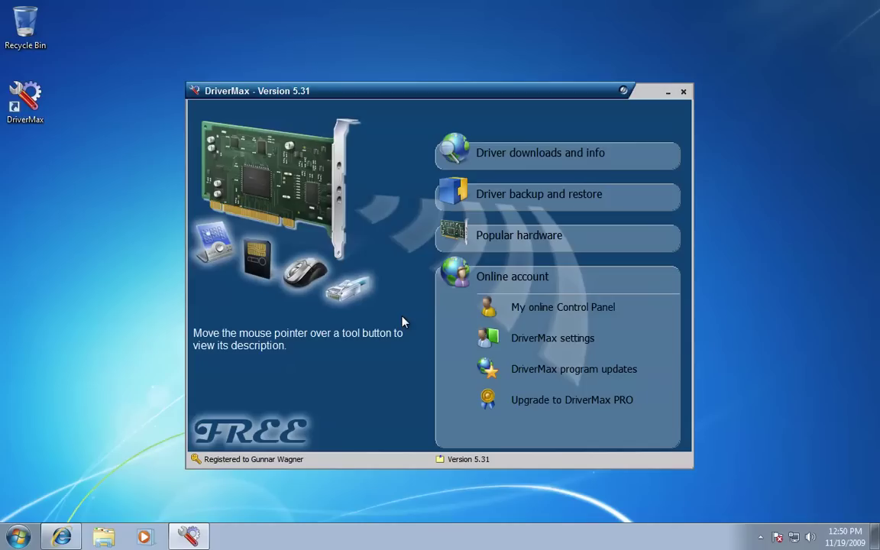
left_click(482, 195)
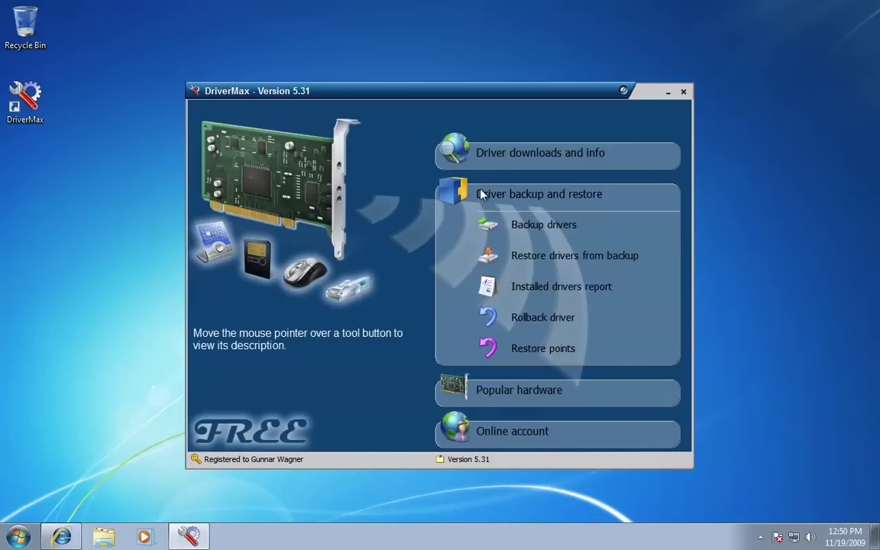
left_click(500, 161)
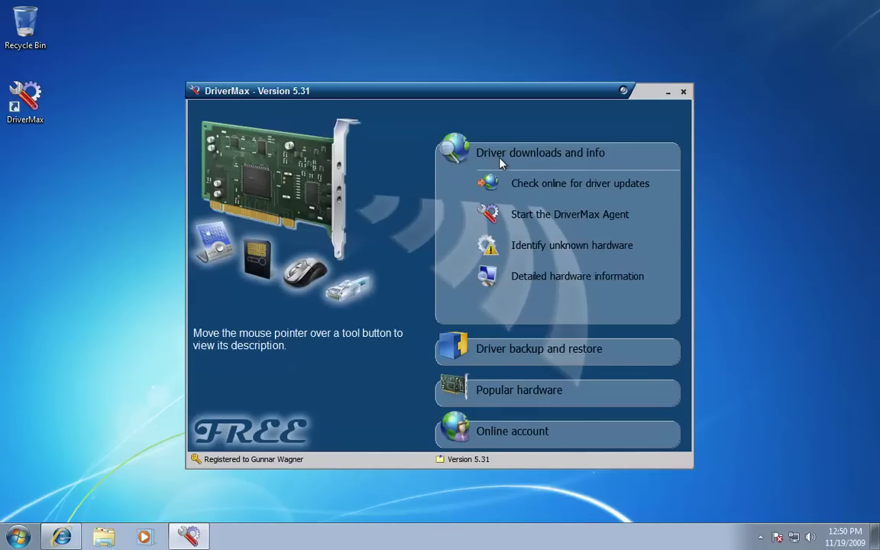
Step: Start the DriverMax Agent and dismiss the notice that it is already running
left_click(539, 218)
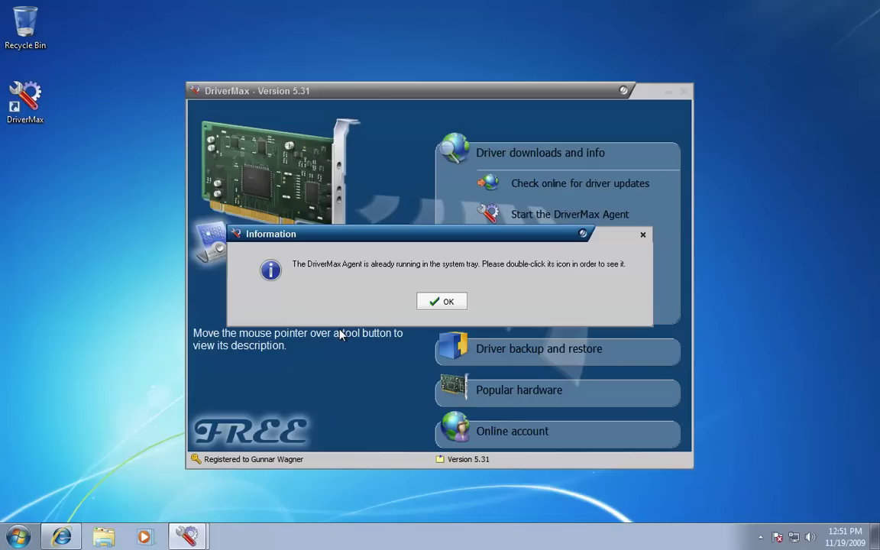
key("Return")
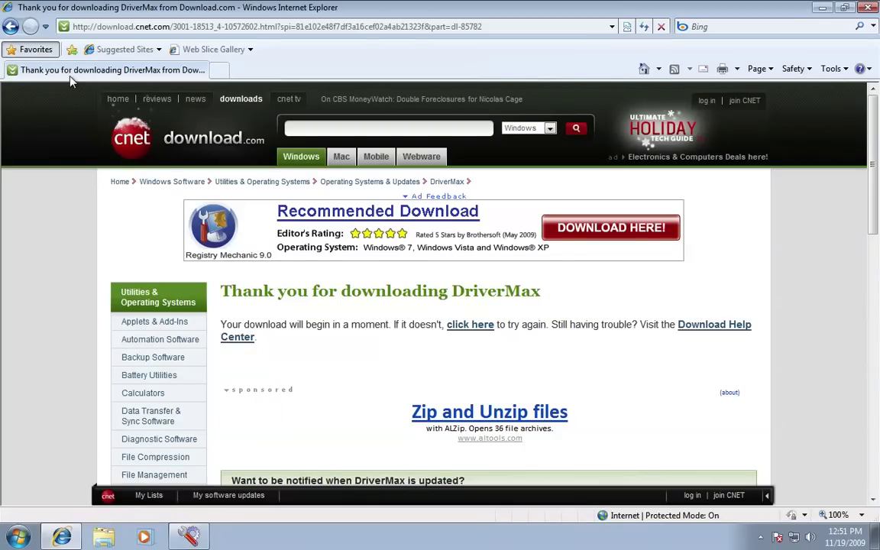
Step: Open the 'DriverMax - Computer information' page from Internet Explorer's Favorites
left_click(30, 49)
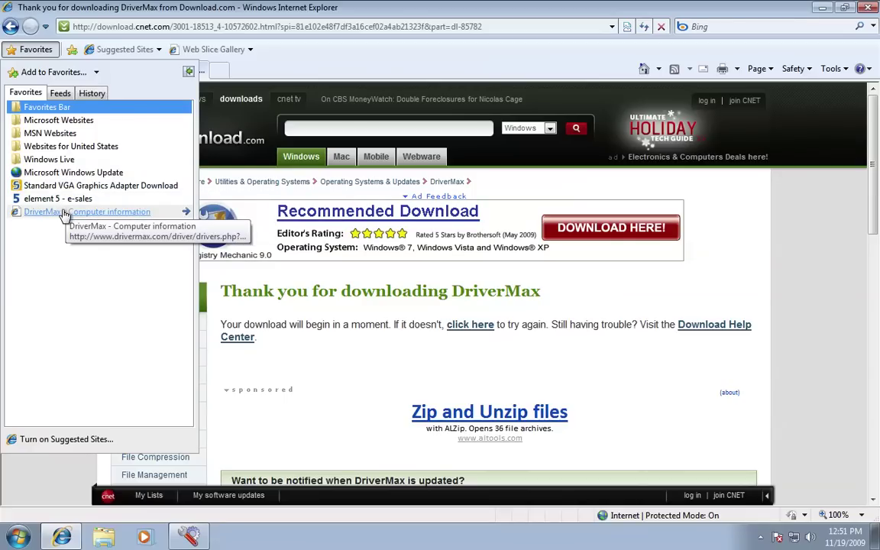
left_click(65, 213)
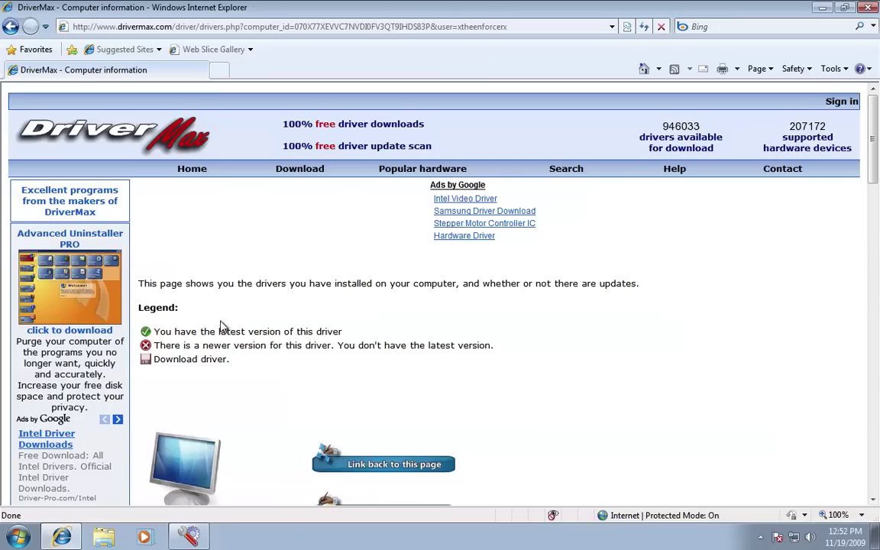
Step: Highlight the outdated Standard VGA Graphics Adapter and Creative AudioPCI drivers in the report
scroll(221, 326, "down", 4)
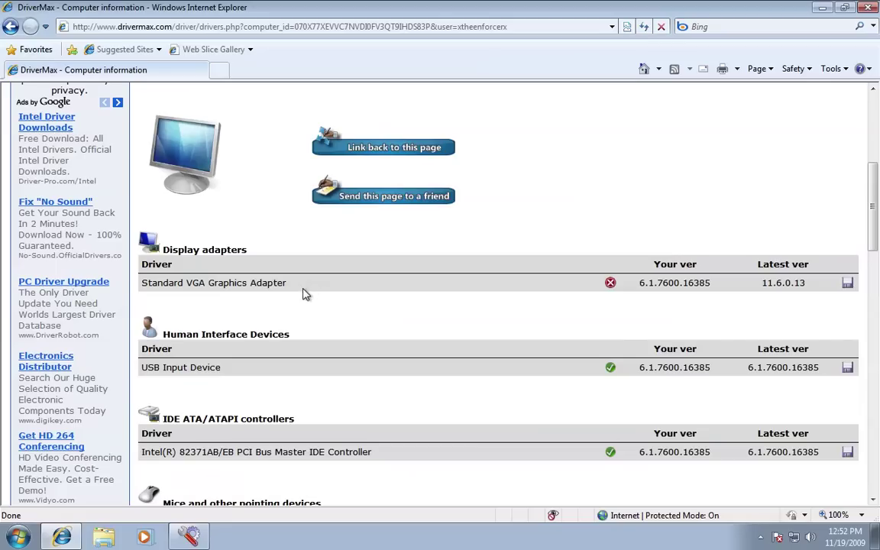
left_click_drag(299, 283, 174, 289)
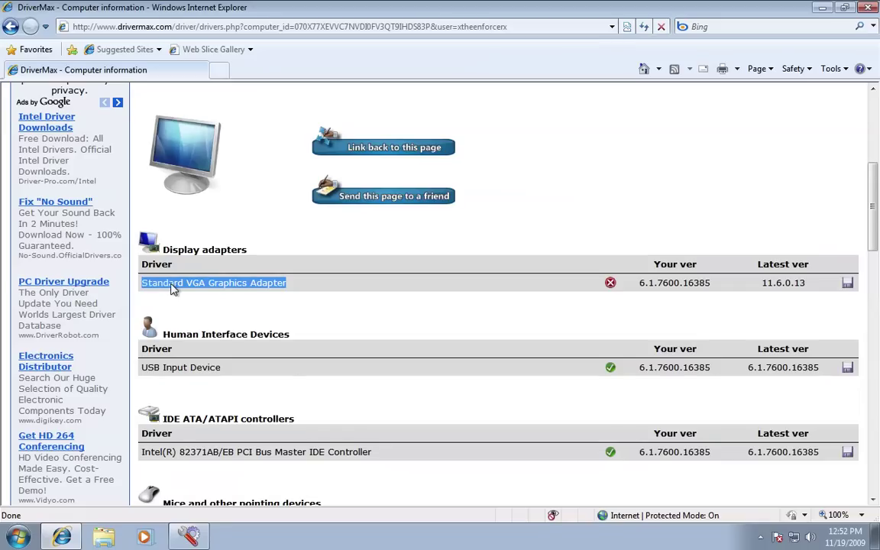
scroll(385, 316, "down", 2)
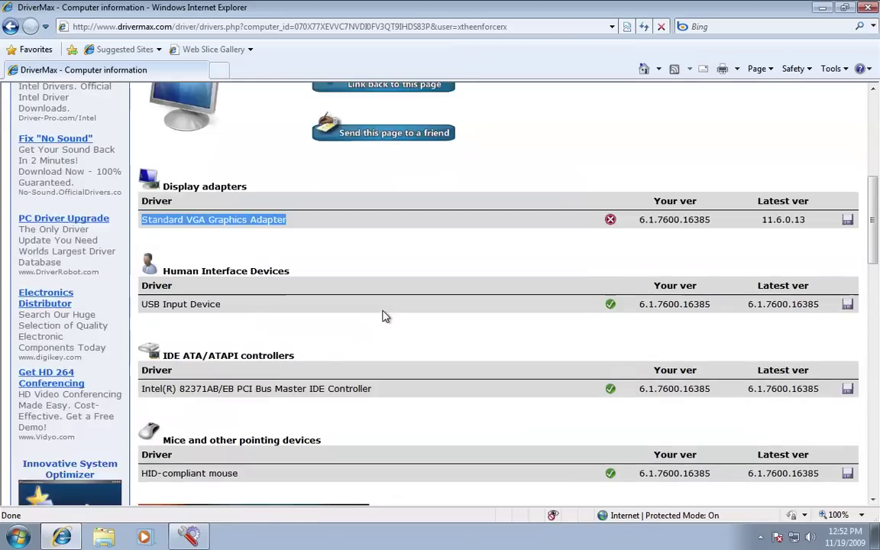
scroll(385, 316, "down", 1)
scroll(386, 316, "down", 6)
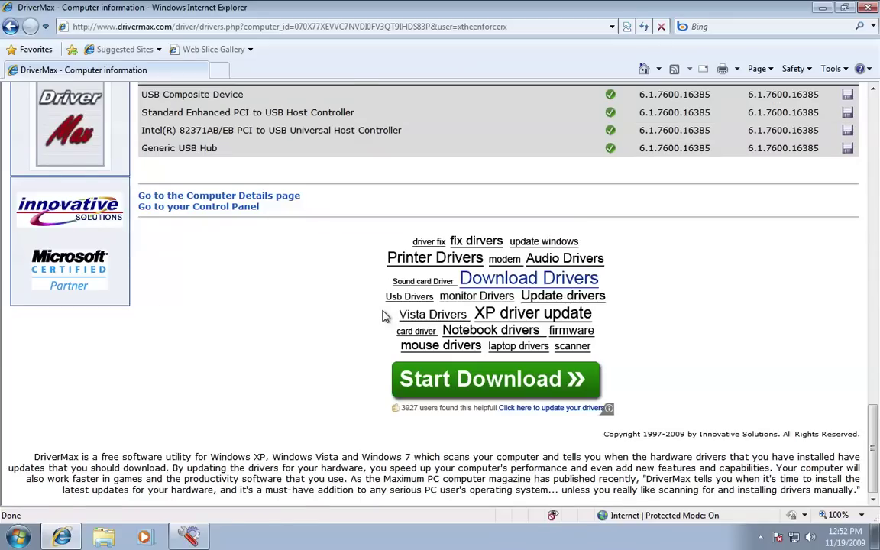
scroll(535, 313, "up", 1)
scroll(764, 306, "up", 6)
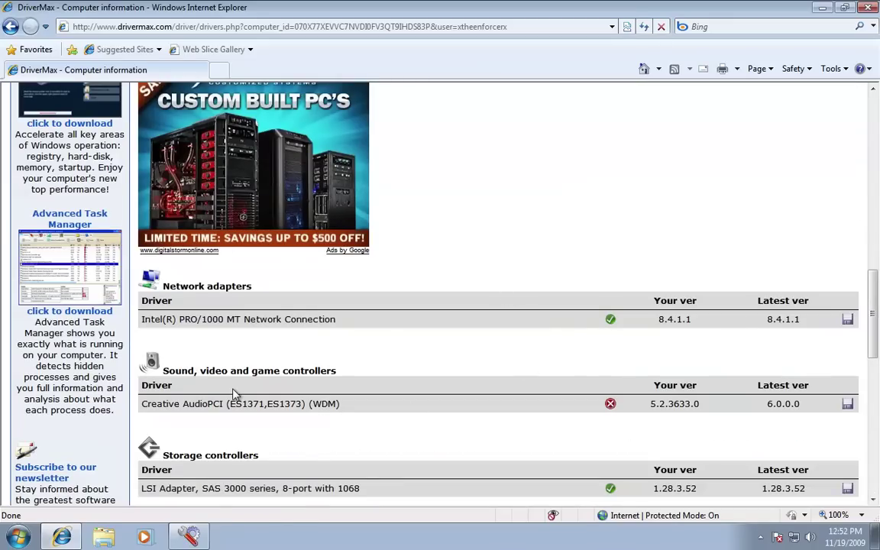
left_click_drag(605, 334, 184, 370)
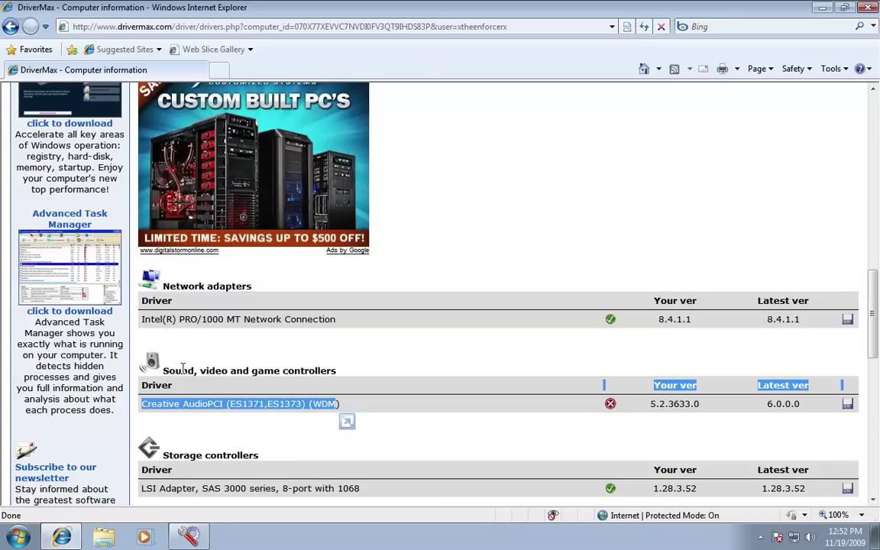
left_click_drag(253, 371, 263, 371)
Step: Scroll through the remaining driver tables and return to the top of the report
scroll(262, 355, "down", 1)
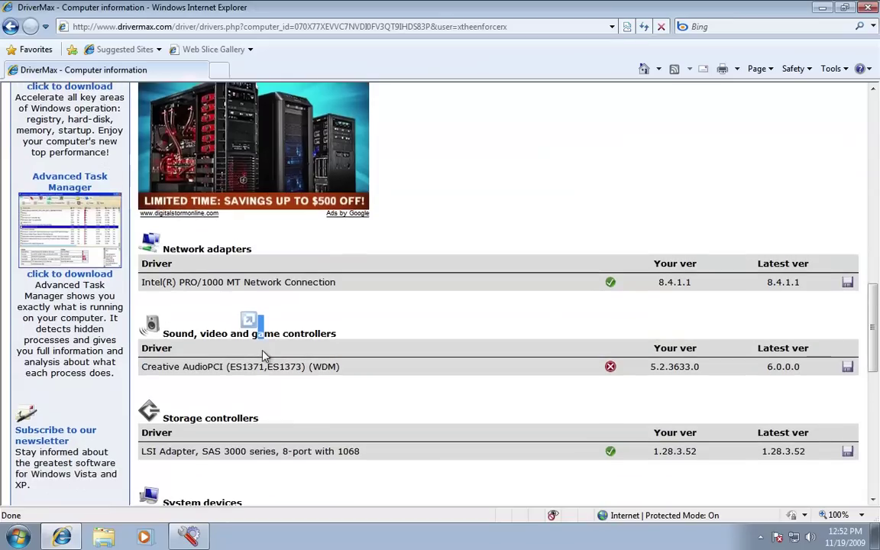
scroll(262, 355, "down", 5)
scroll(262, 355, "down", 3)
key("Home")
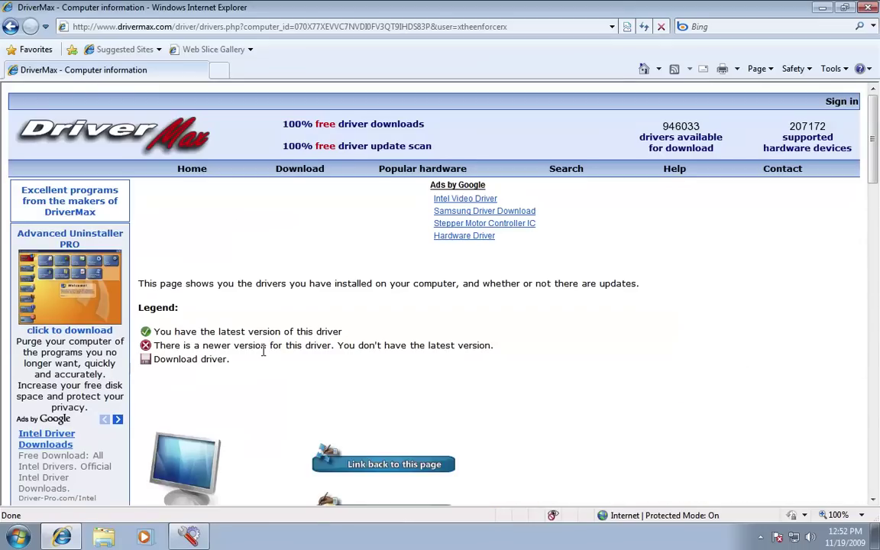
scroll(263, 351, "down", 3)
scroll(264, 353, "down", 3)
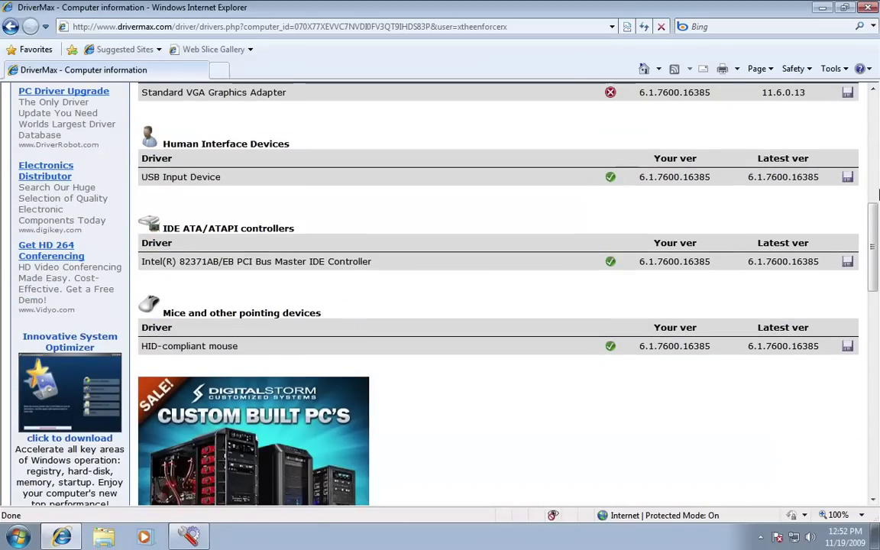
scroll(857, 191, "up", 2)
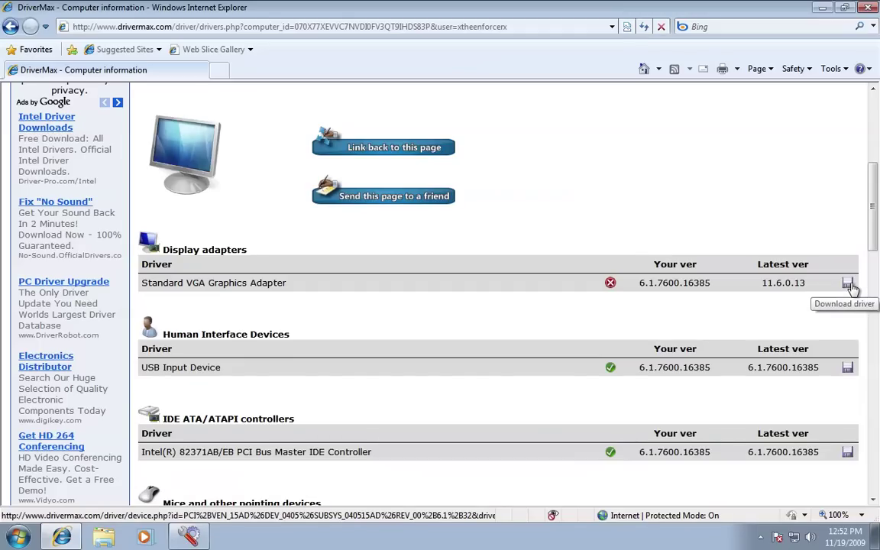
scroll(611, 306, "up", 4)
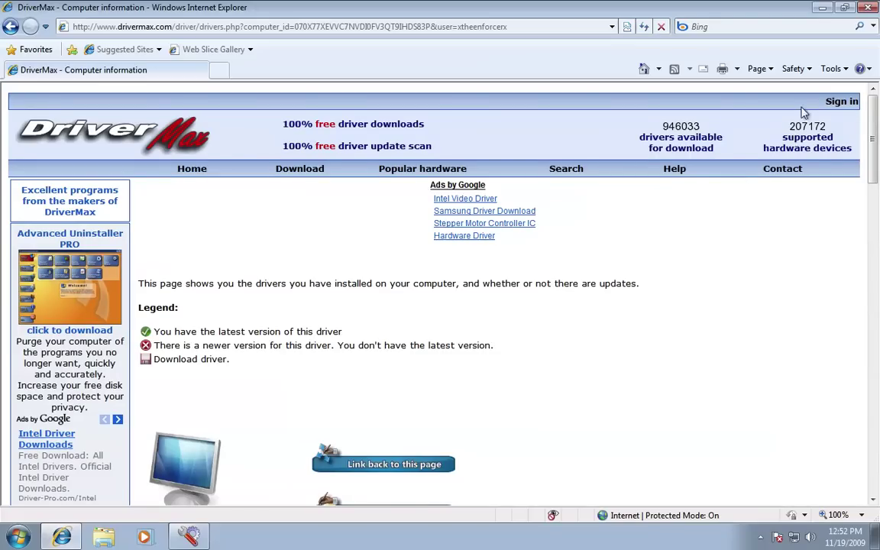
Step: Close Internet Explorer and then the DriverMax main window
left_click(868, 7)
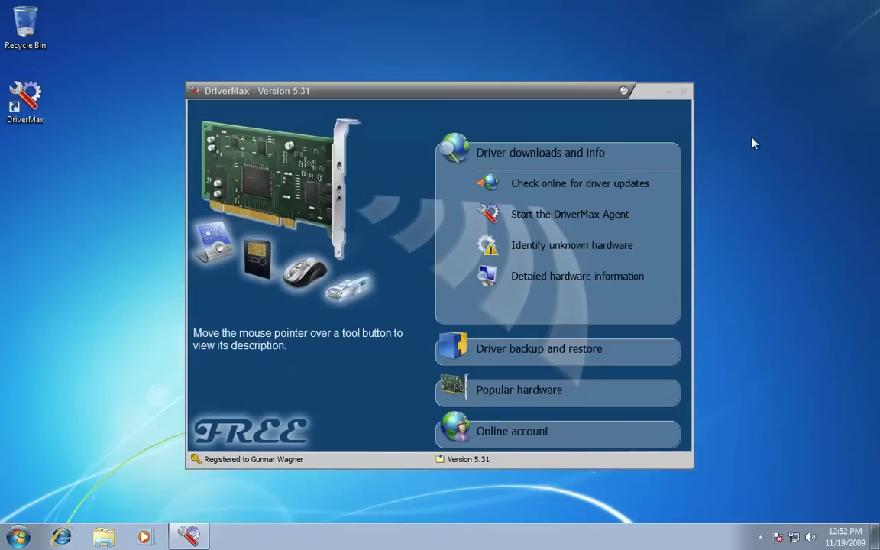
left_click(684, 93)
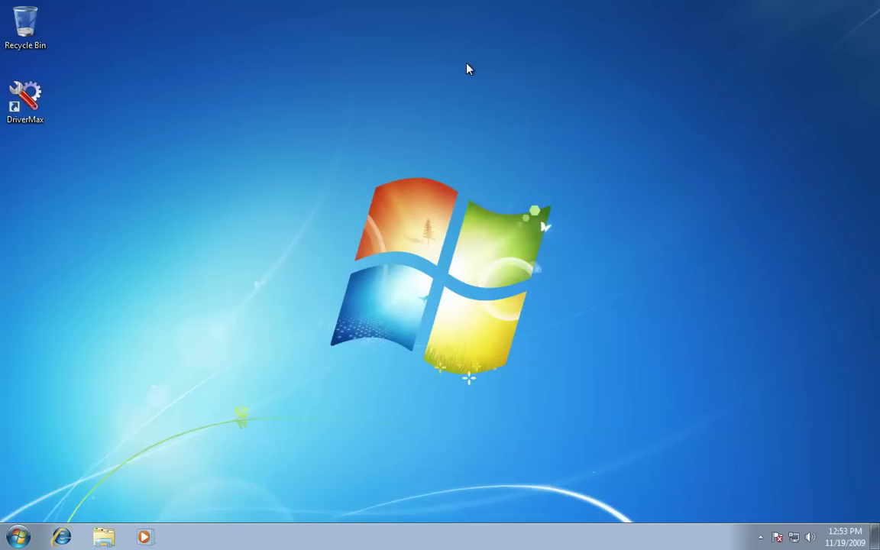
Step: Switch the Windows 7 VM from full screen to a Fusion window with Ctrl+Cmd+F
left_click(274, 8)
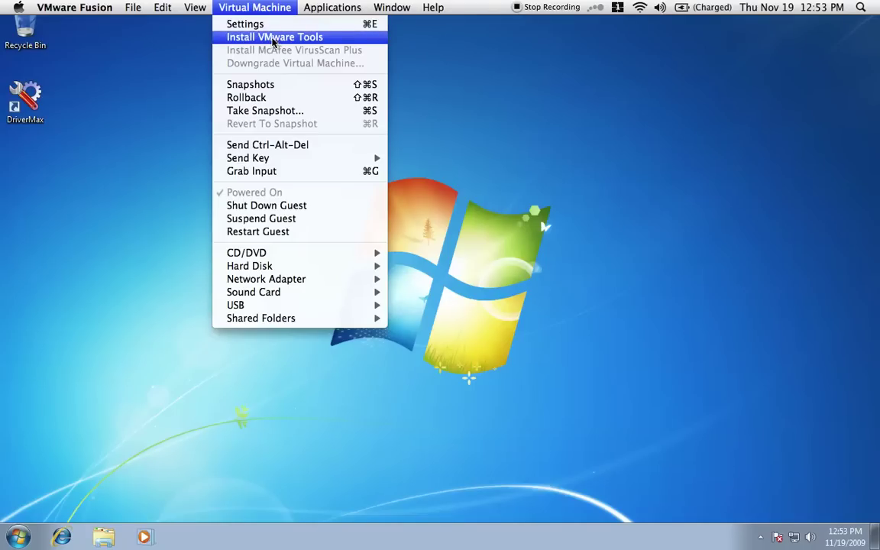
left_click(168, 85)
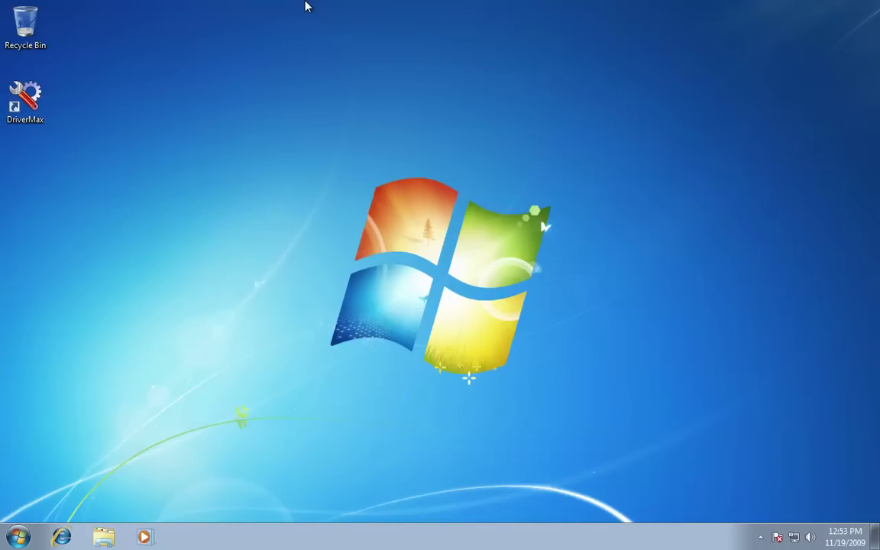
key("ctrl+super+f")
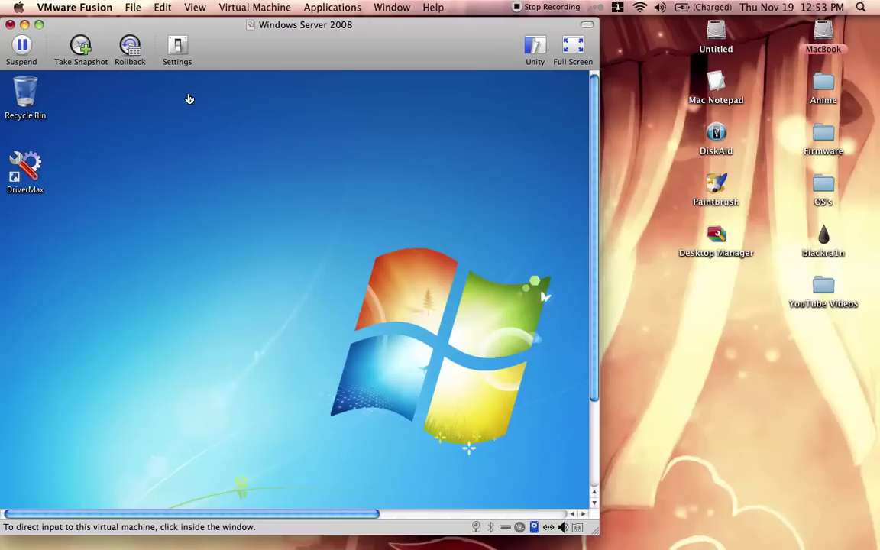